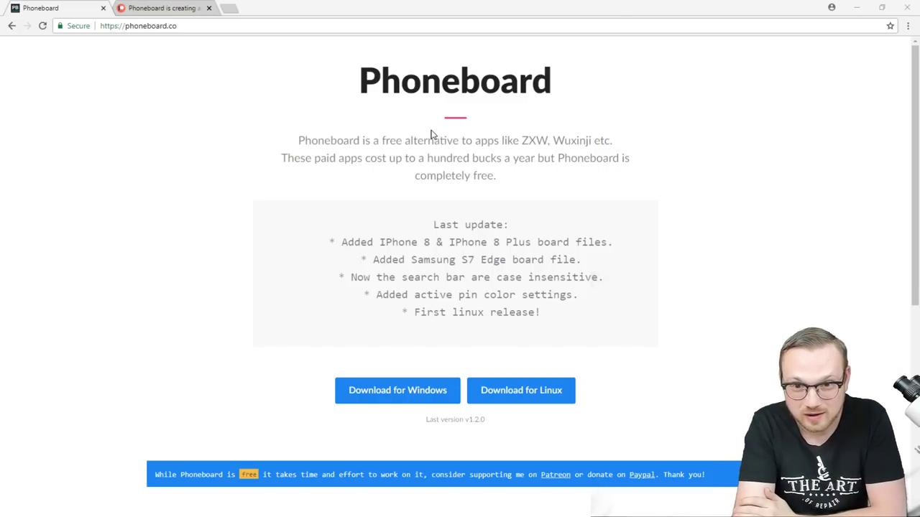
Highlight ZXW in the tagline and the support banner text, scrolling down to the board-viewer screenshots
left_click_drag(521, 141, 548, 142)
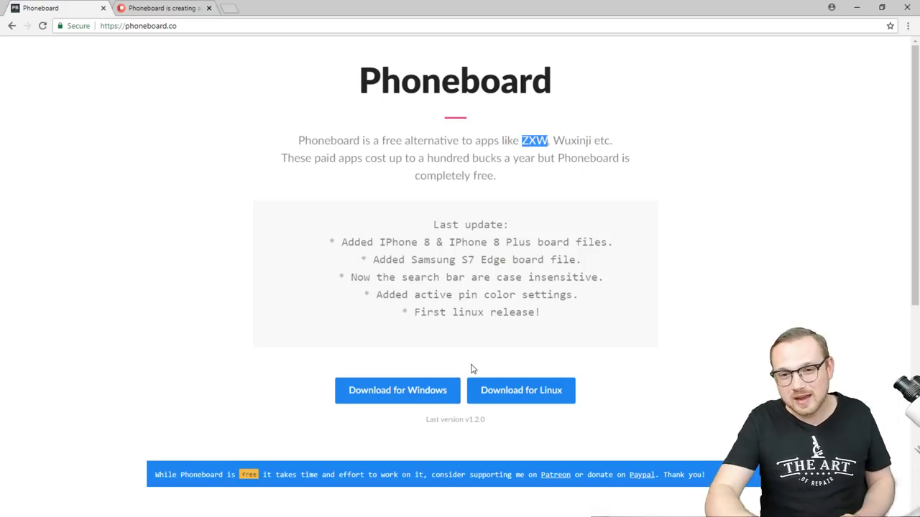
scroll(460, 363, "down", 2)
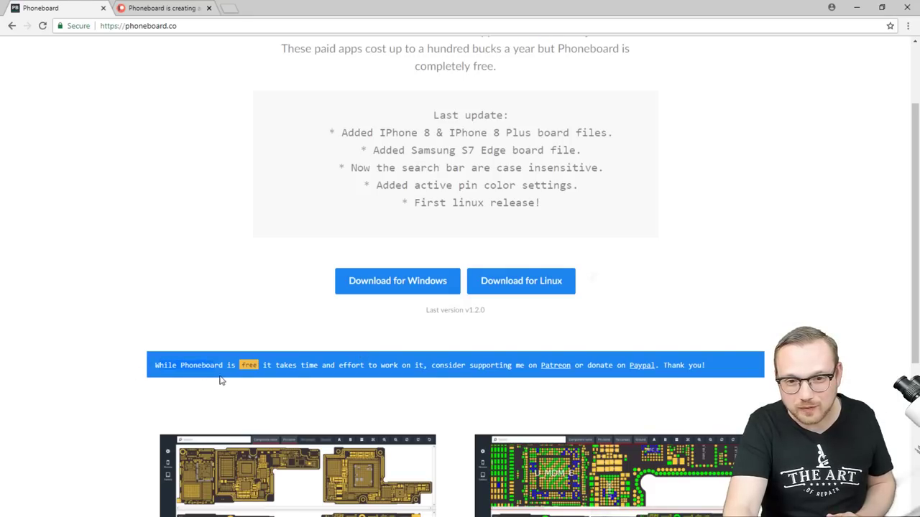
left_click_drag(221, 381, 124, 365)
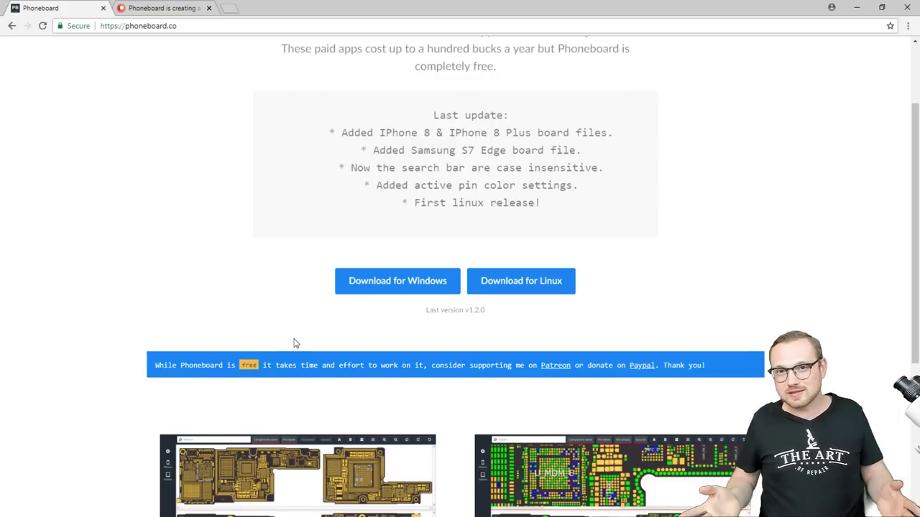
scroll(295, 344, "down", 4)
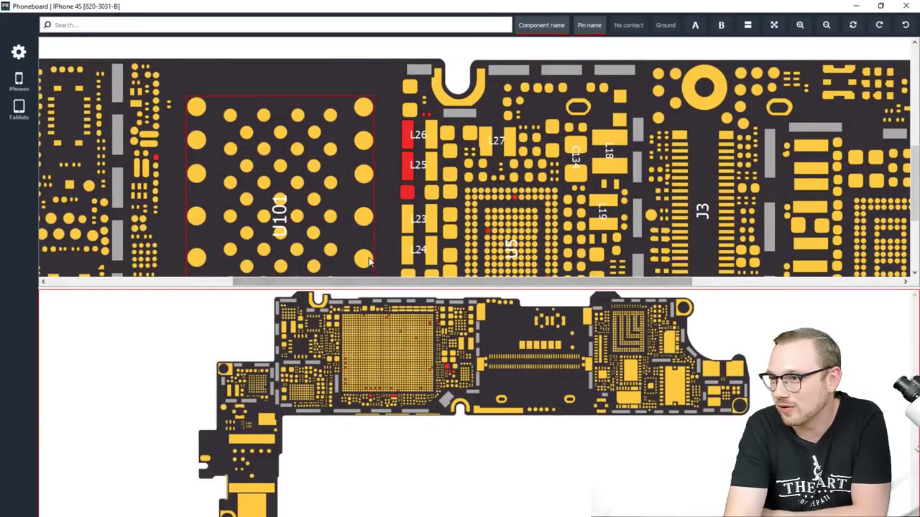
Zoom out the top board pane and bring up the Phones list of iPhone boards
scroll(391, 280, "down", 2)
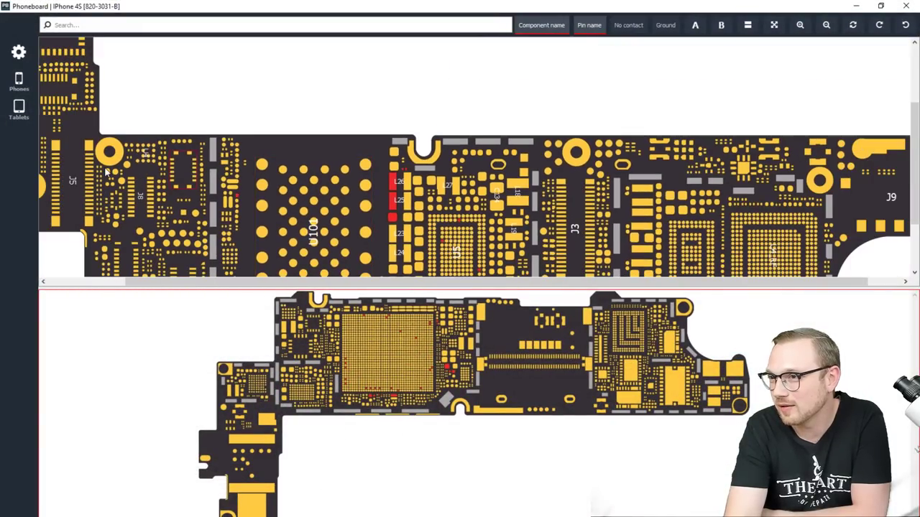
left_click(19, 81)
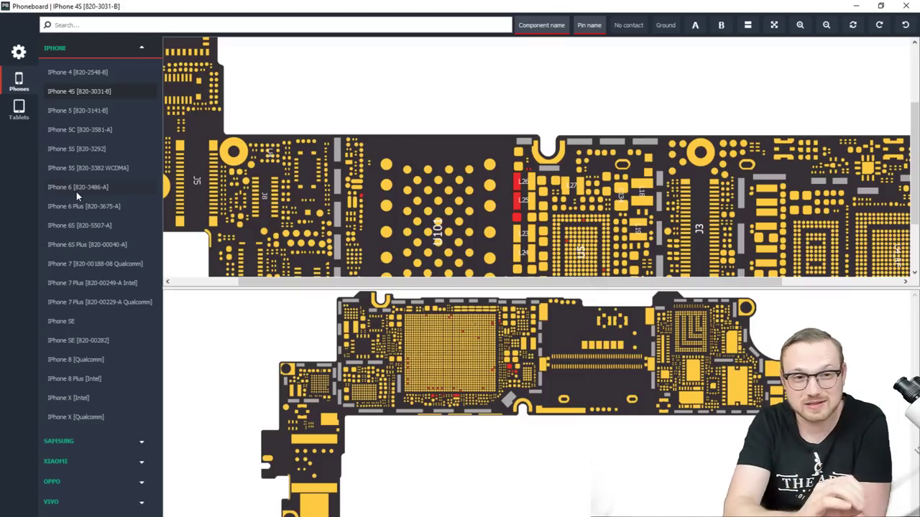
Load the iPhone 7 Plus [820-00229-A Qualcomm] board instead of the Intel variant, then zoom in
left_click(69, 282)
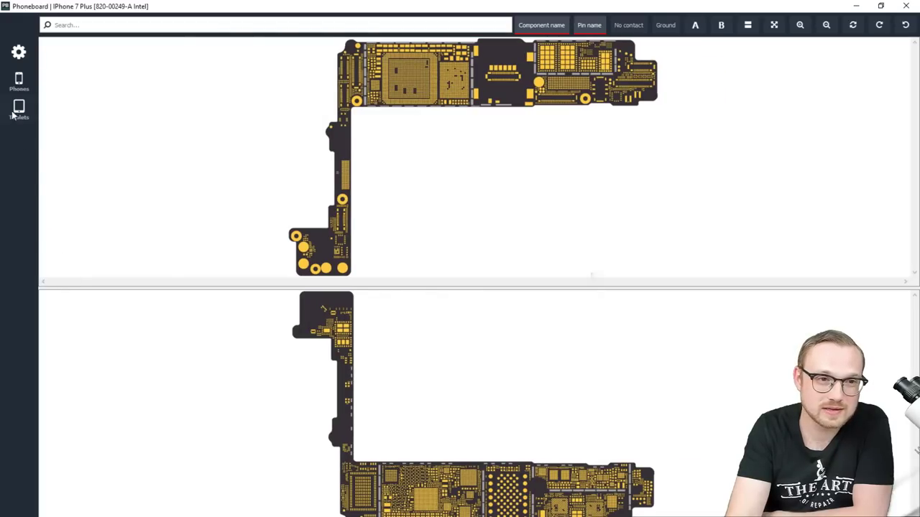
left_click(15, 85)
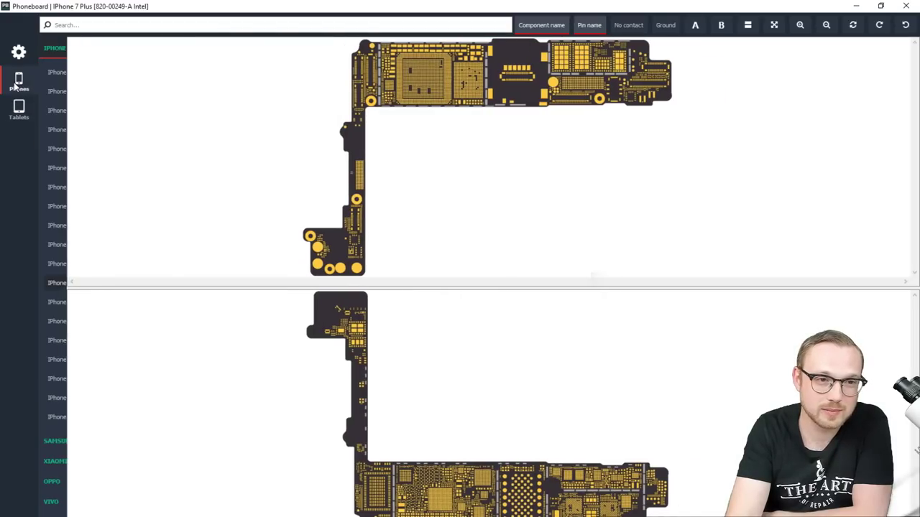
left_click(97, 306)
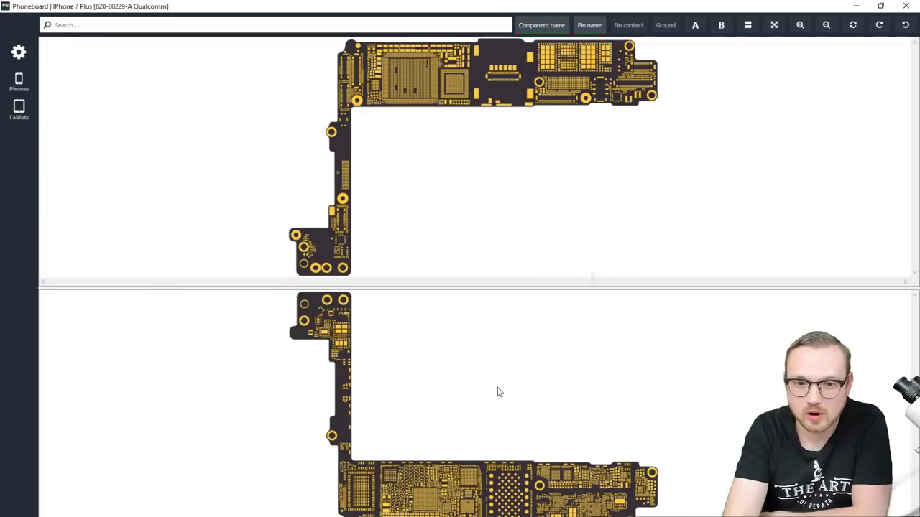
scroll(471, 480, "up", 5)
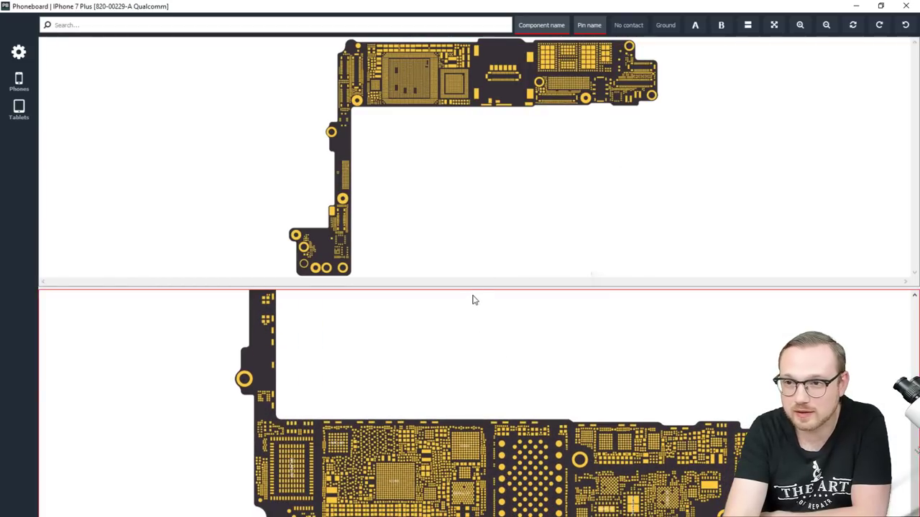
scroll(460, 439, "up", 2)
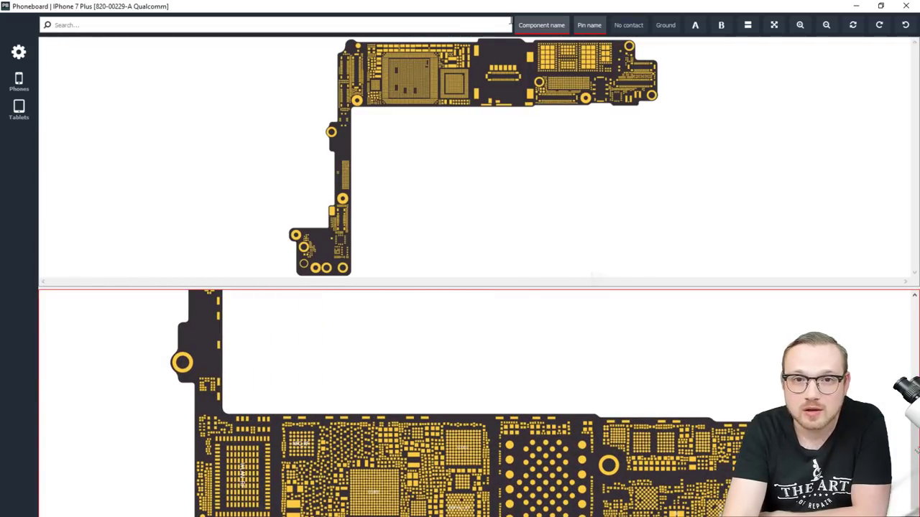
left_click(373, 24)
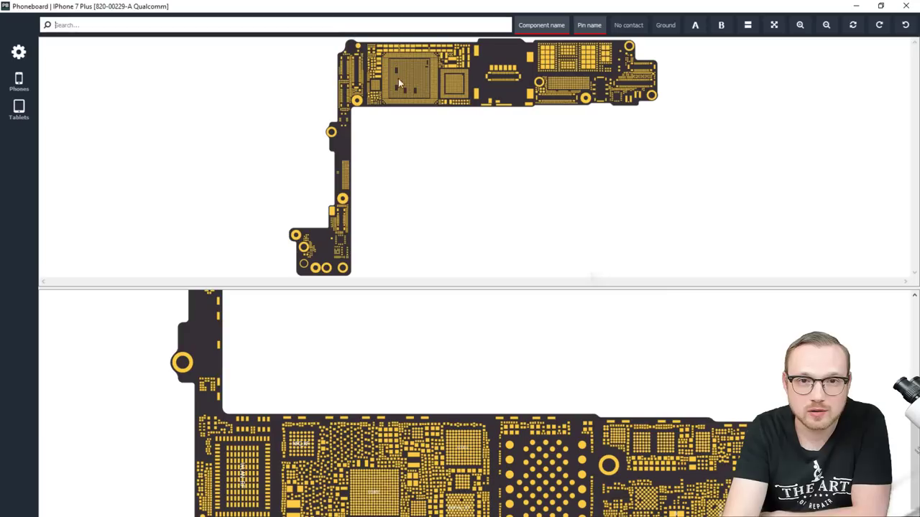
scroll(398, 79, "up", 8)
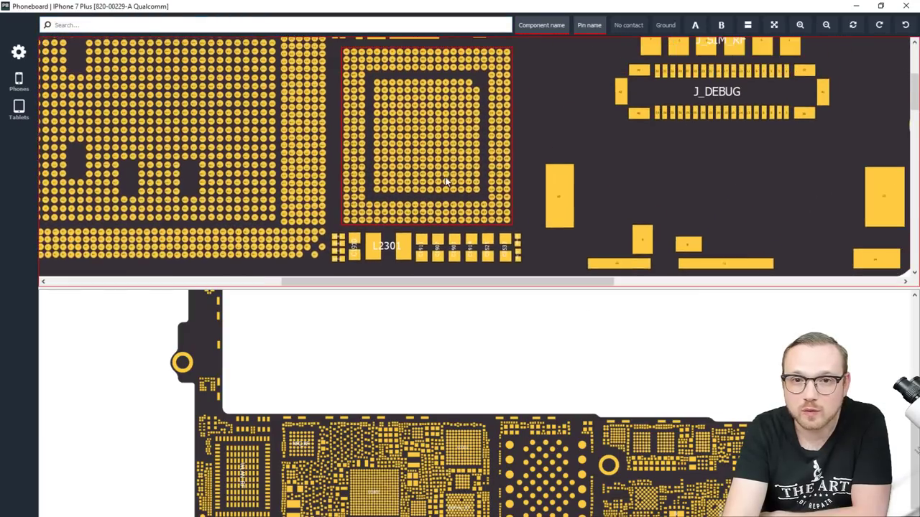
Search components for 'l' and pick L1815 to highlight that inductor on the board
left_click(96, 25)
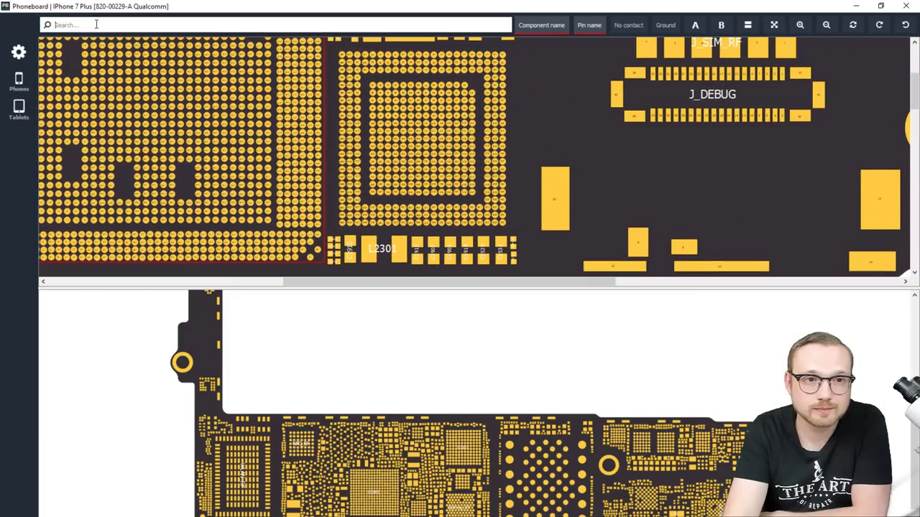
type("l")
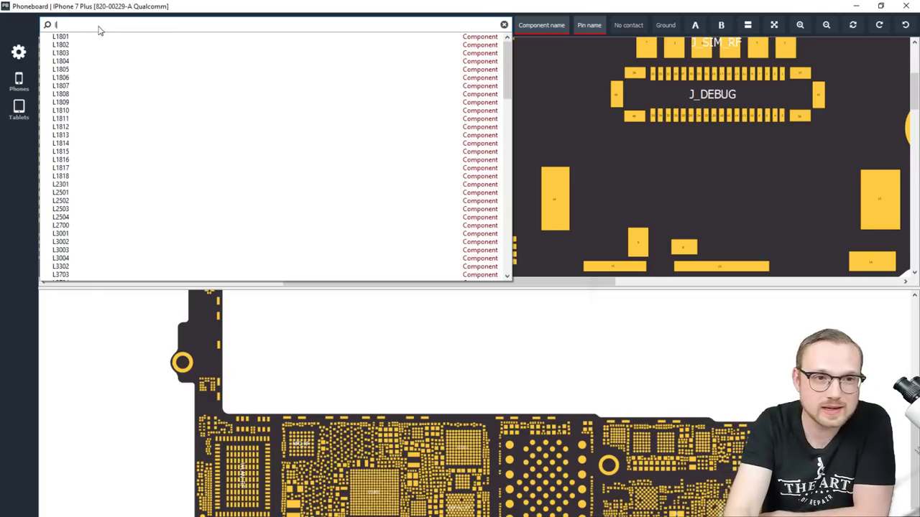
scroll(68, 80, "down", 3)
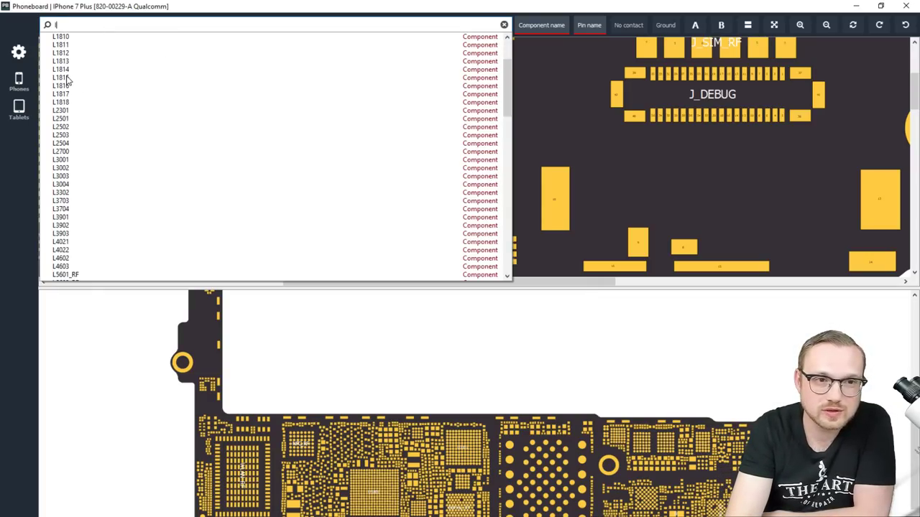
left_click(68, 79)
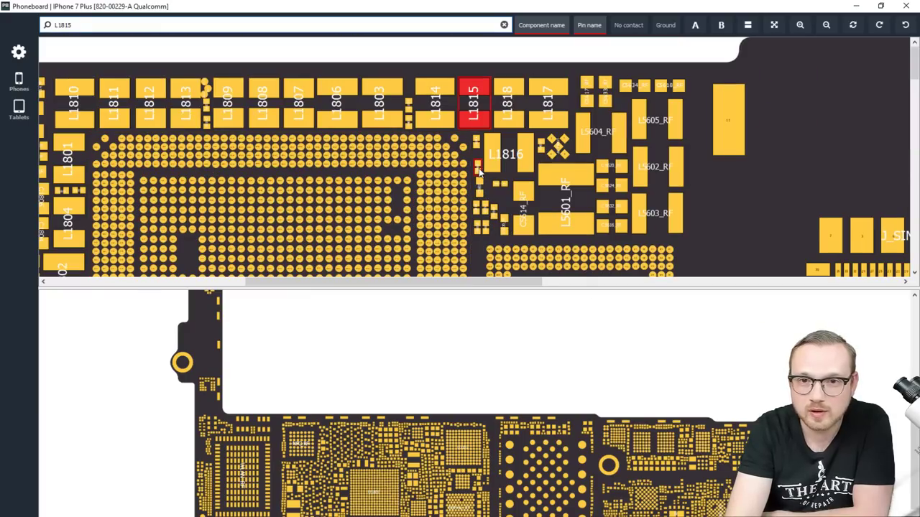
mouse_move(490, 146)
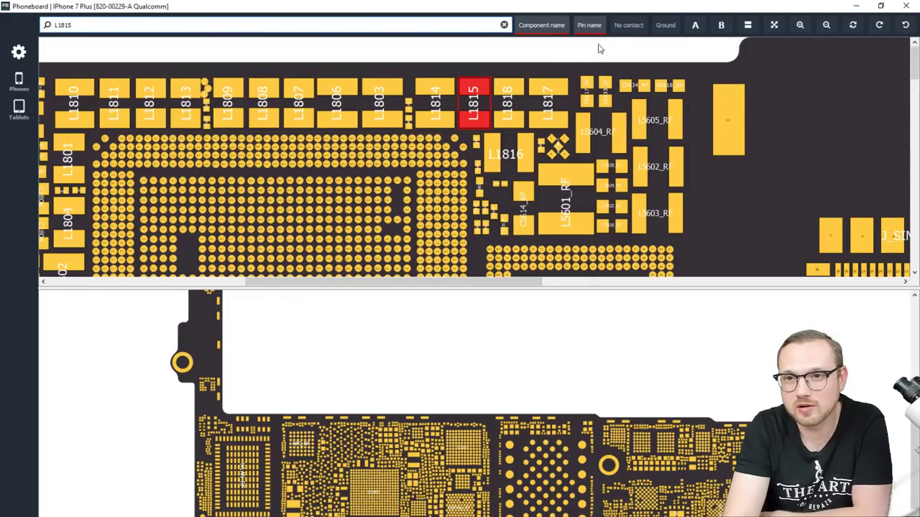
Turn on the Ground toggle to show ground points in green, then pan to J_SIM_RF and LBPA_RF
left_click(665, 29)
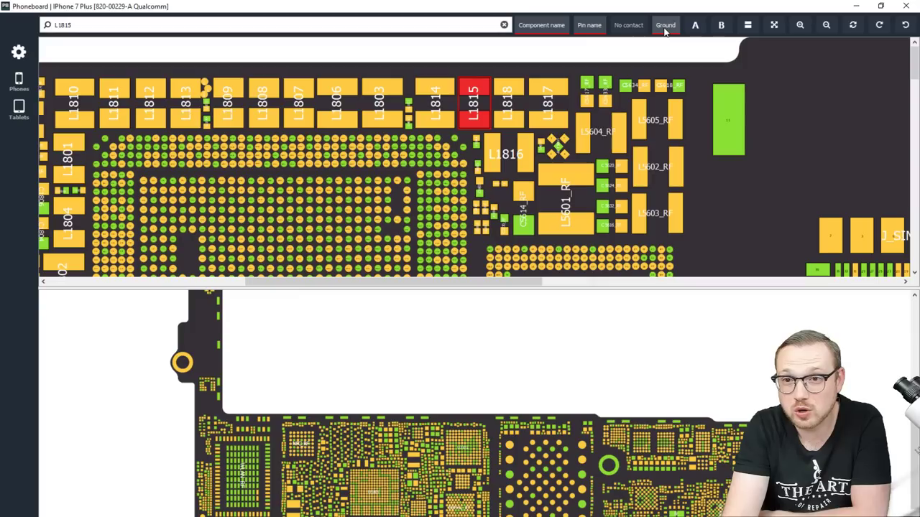
scroll(409, 143, "down", 1)
scroll(408, 144, "down", 2)
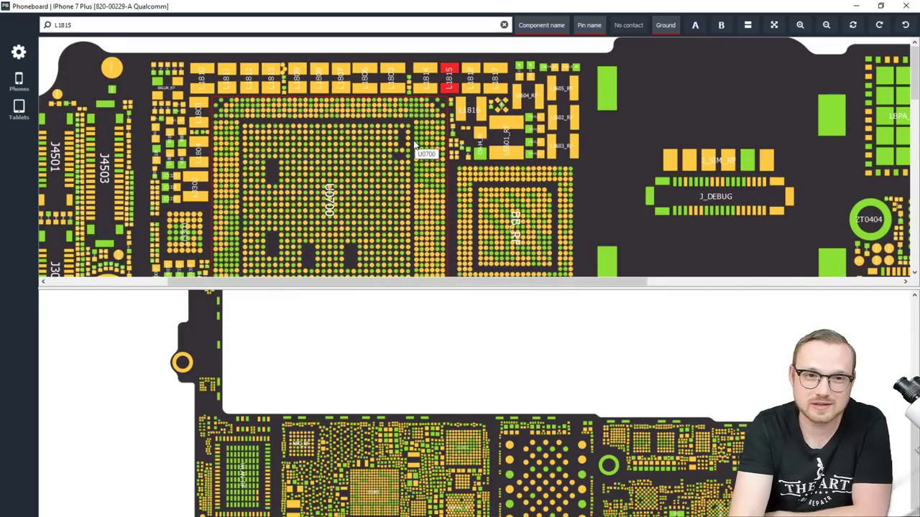
mouse_move(356, 149)
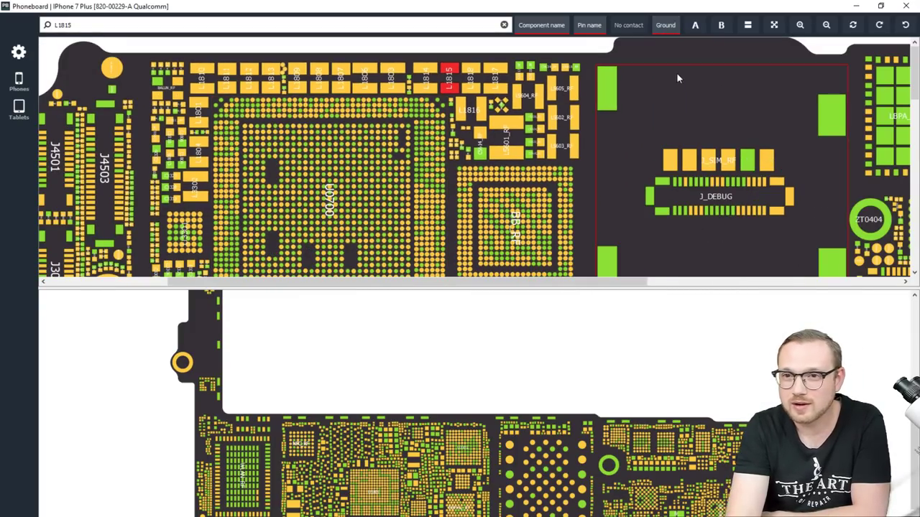
scroll(627, 114, "up", 3)
left_click_drag(644, 101, 415, 192)
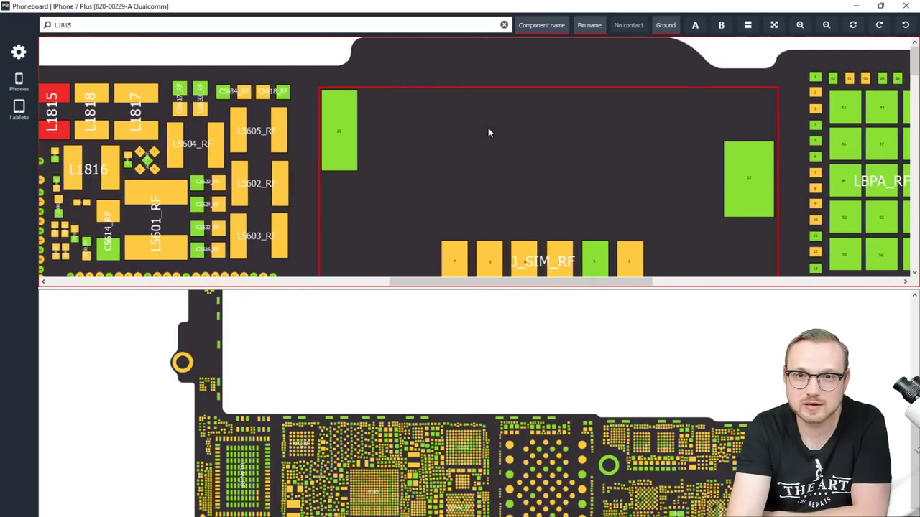
left_click_drag(487, 132, 425, 134)
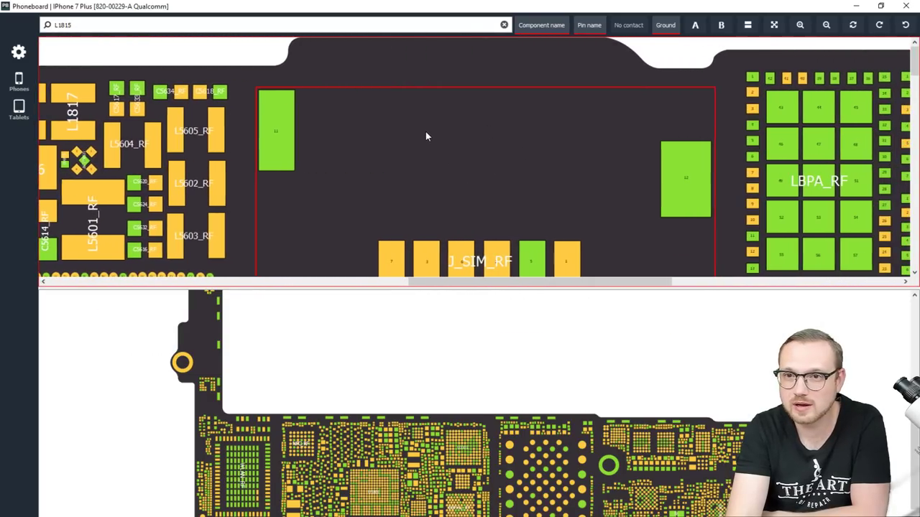
Try the fit, rotate 90° and back, zoom in/out, side A, side B and split-view controls
left_click(774, 25)
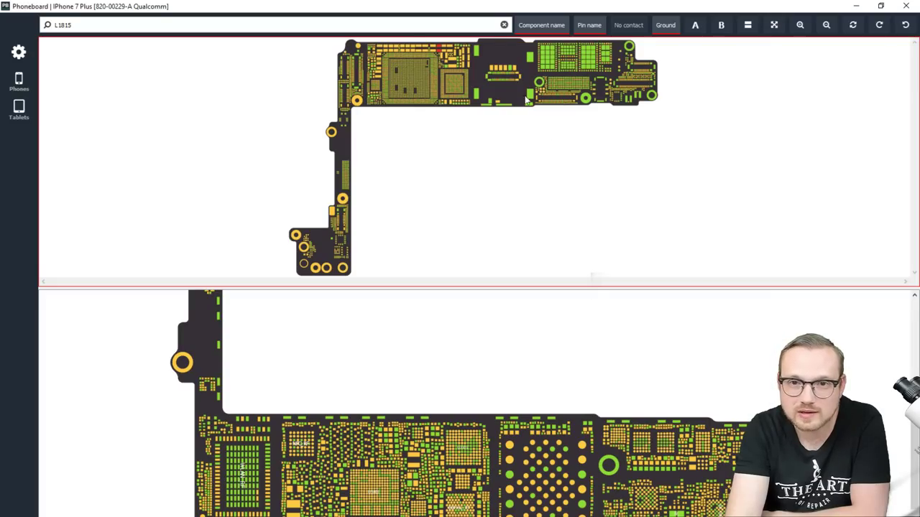
scroll(519, 131, "up", 5)
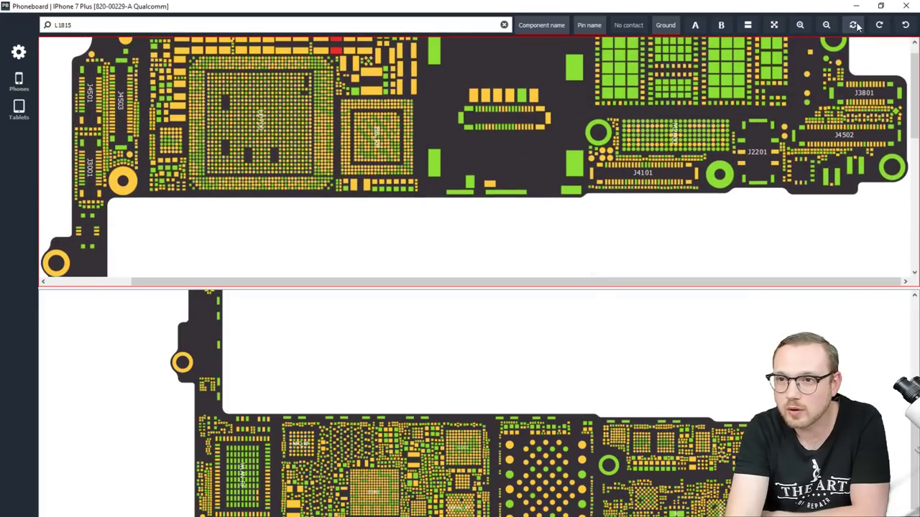
left_click(881, 27)
left_click(880, 26)
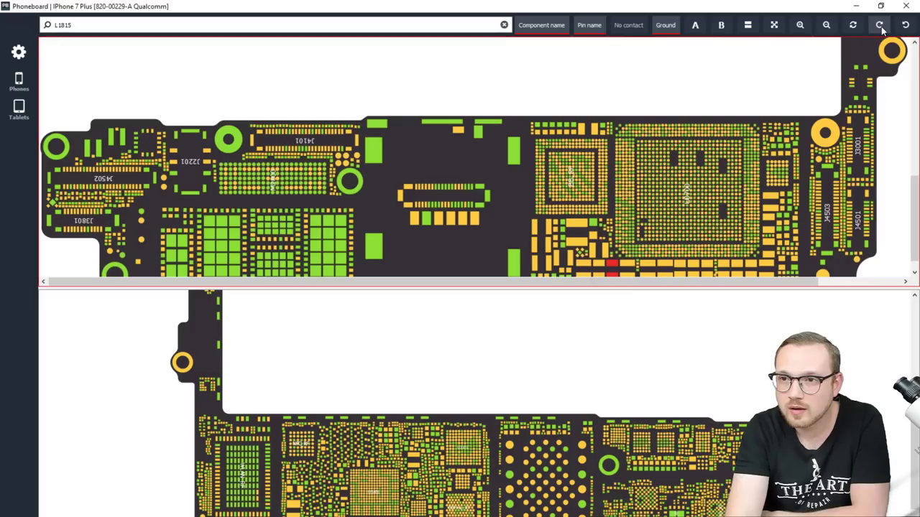
left_click(800, 24)
left_click(825, 25)
left_click(696, 25)
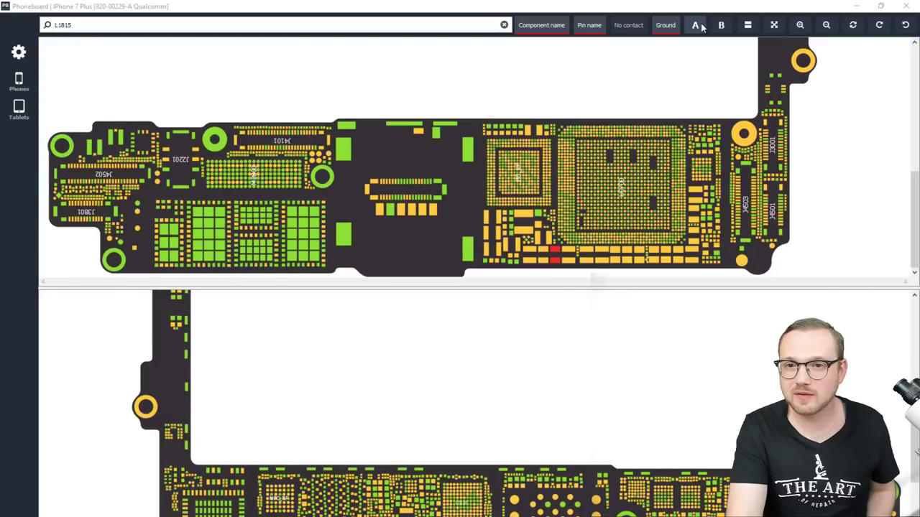
left_click(721, 25)
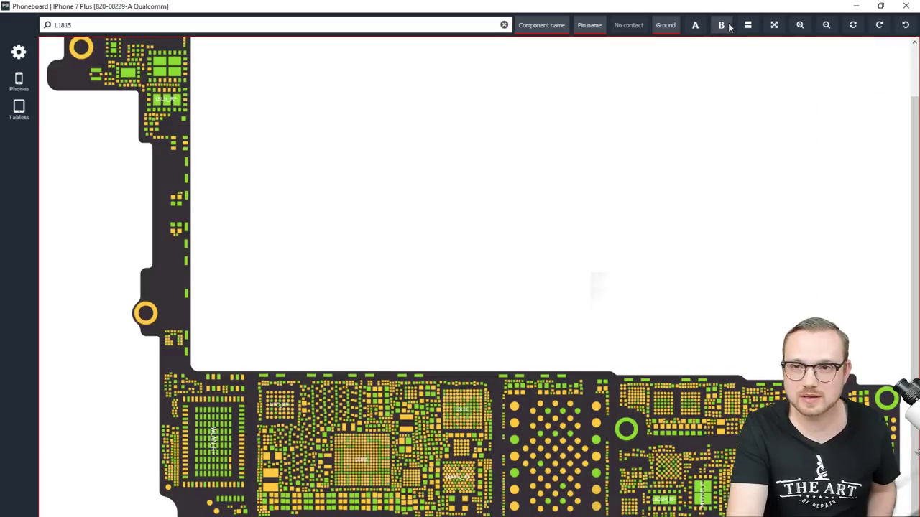
left_click(748, 25)
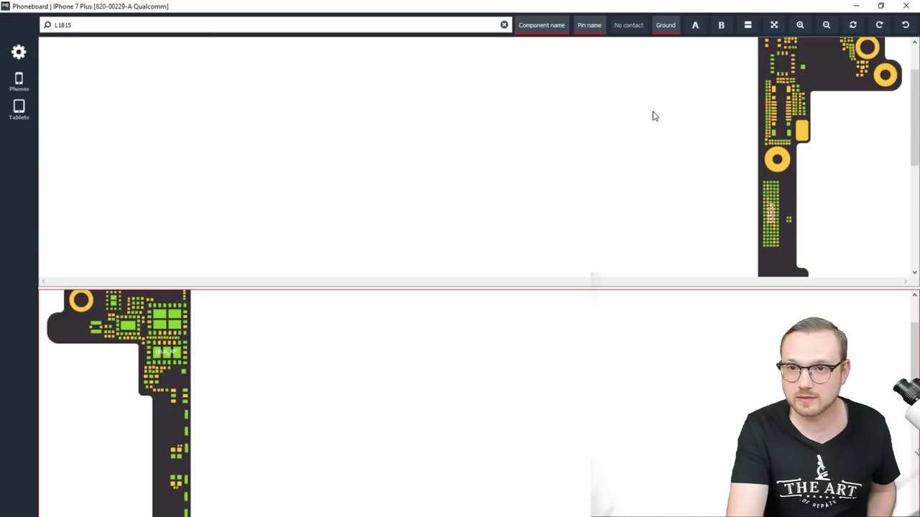